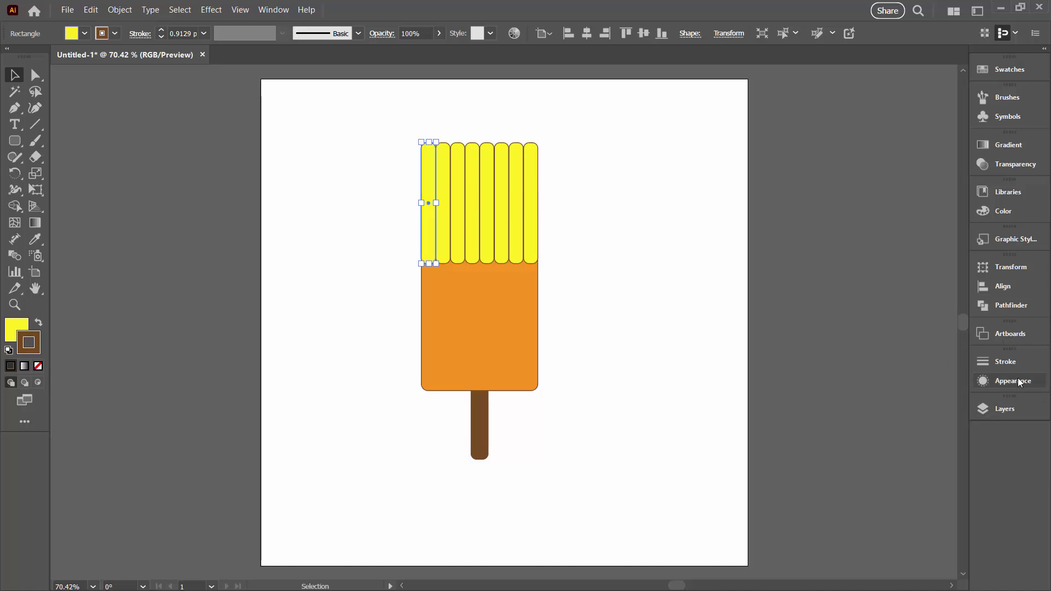
Float the Appearance panel, briefly hide and restore the strip's Transform effect, and move the panel lower right
{"action": "mouse_move", "coordinate": [1019, 382]}
{"action": "left_mouse_down"}
{"action": "mouse_move", "coordinate": [767, 383]}
{"action": "mouse_move", "coordinate": [728, 186]}
{"action": "left_mouse_up"}
{"action": "left_click", "coordinate": [996, 385]}
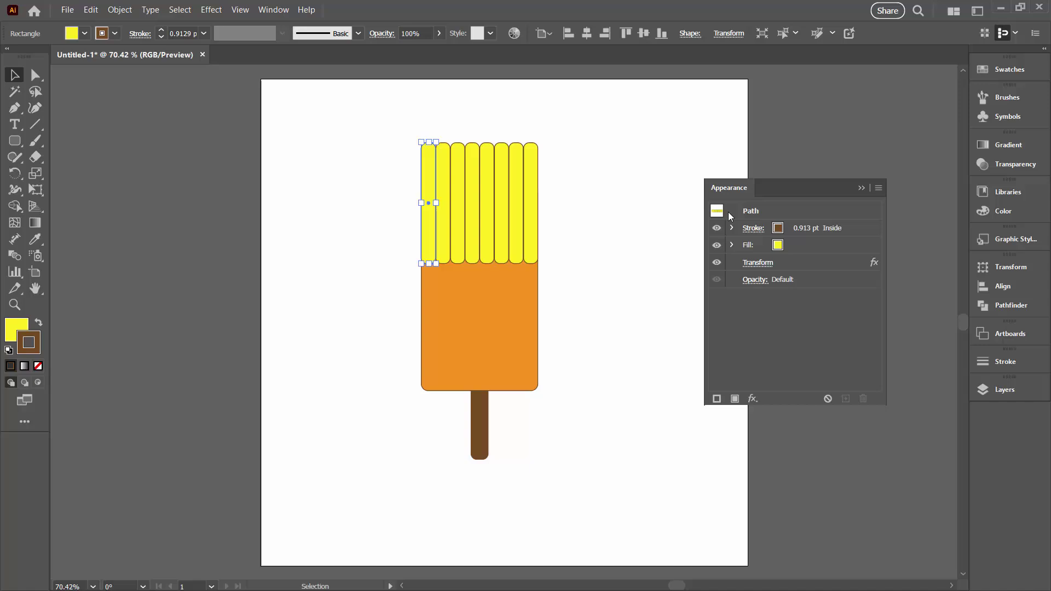
{"action": "left_click", "coordinate": [715, 261]}
{"action": "left_click", "coordinate": [716, 262]}
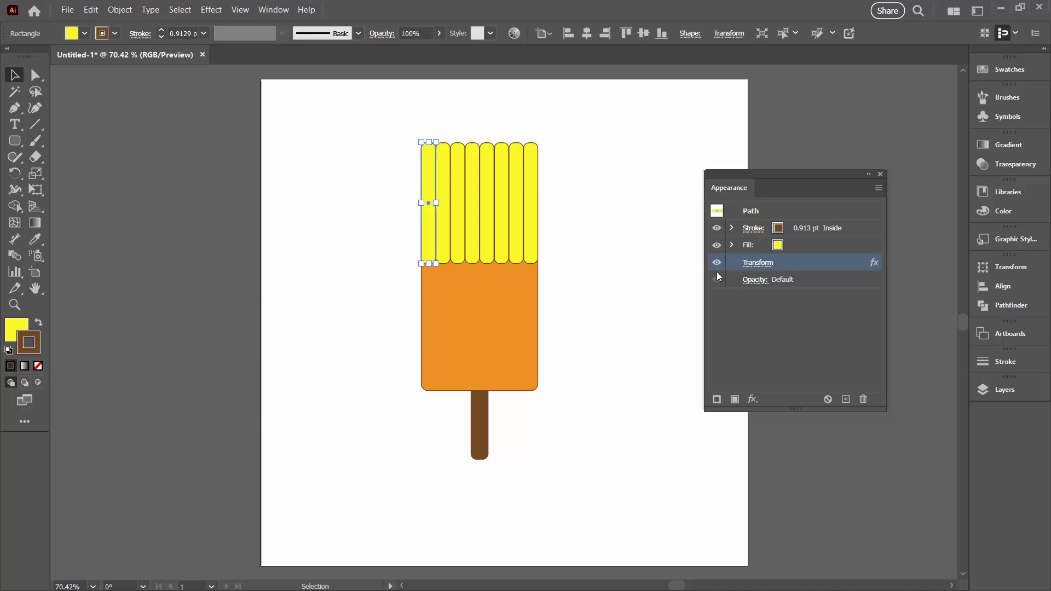
{"action": "left_click_drag", "start_coordinate": [722, 175], "coordinate": [773, 281]}
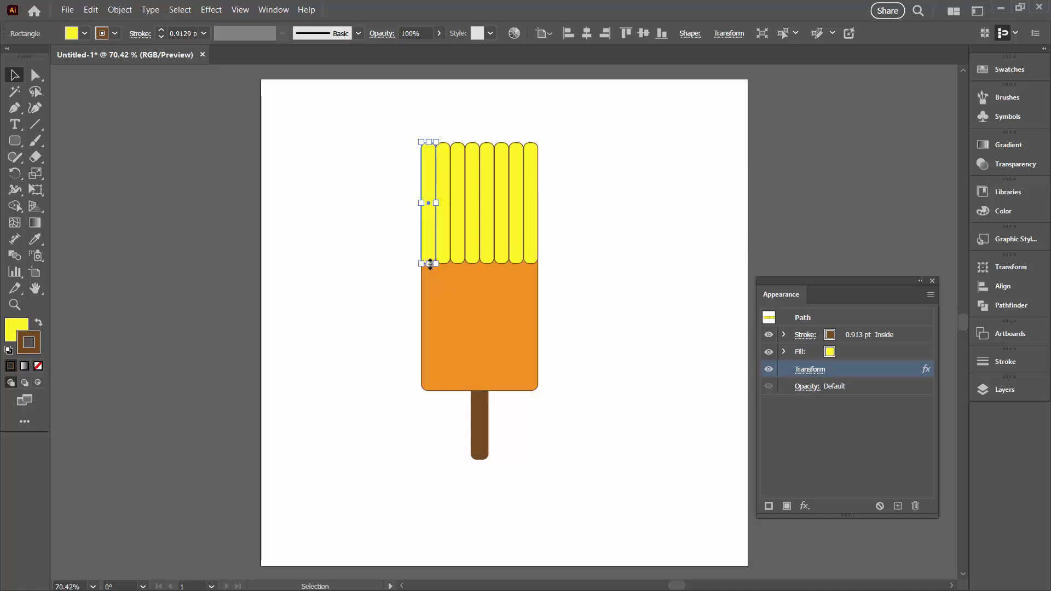
{"action": "left_click_drag", "start_coordinate": [428, 265], "coordinate": [429, 343]}
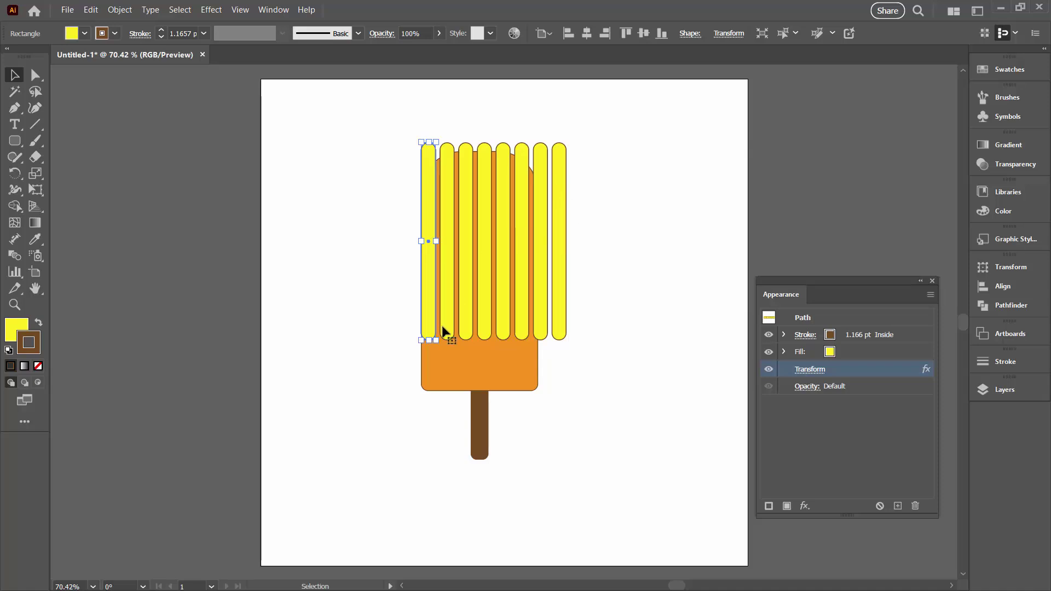
{"action": "key", "text": "ctrl+z"}
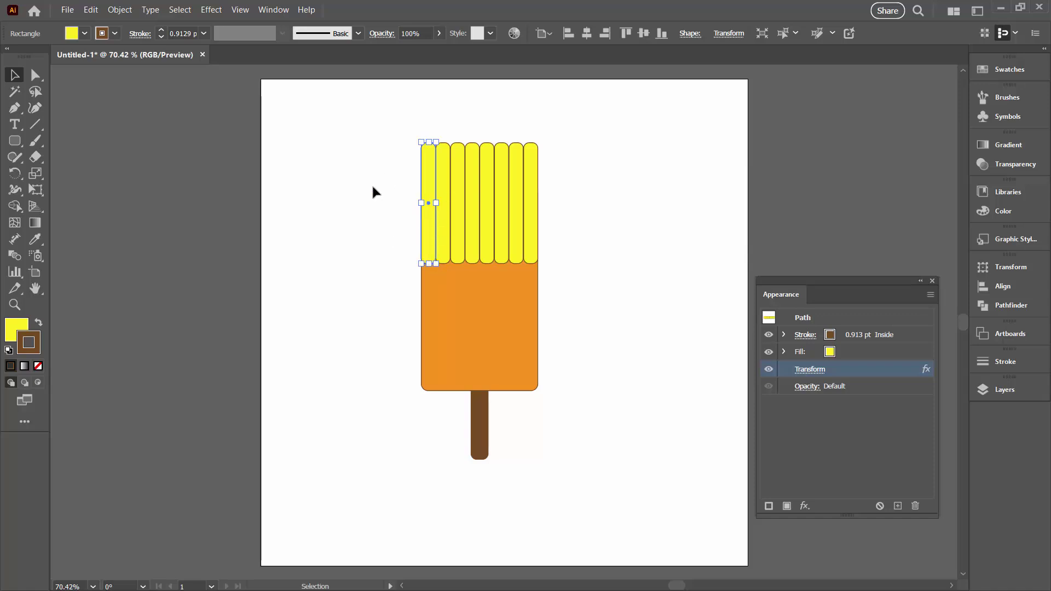
Uncheck Scale Strokes & Effects under Edit > Preferences > General
{"action": "left_click", "coordinate": [88, 9]}
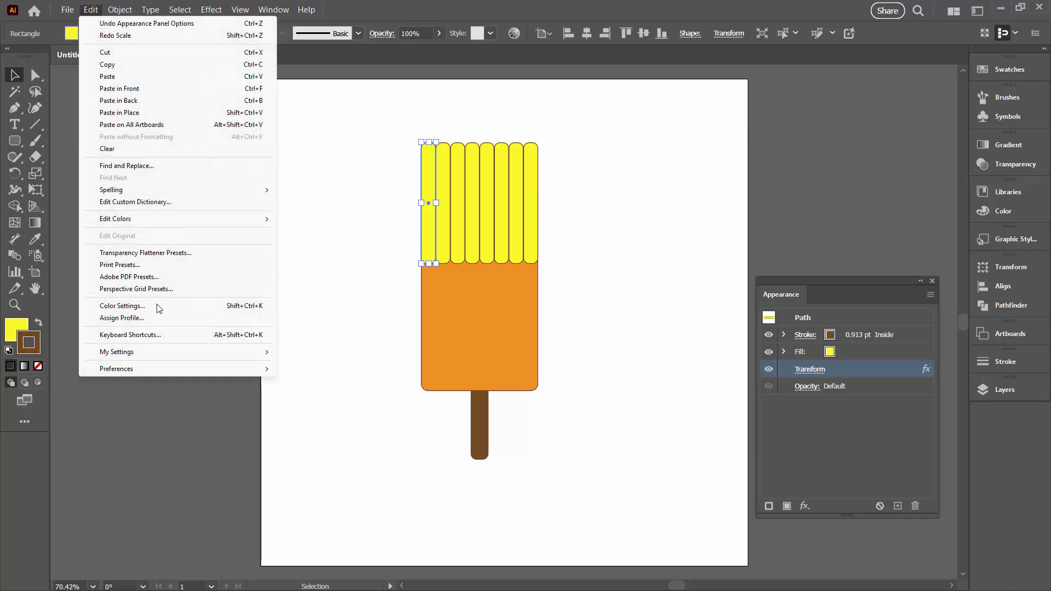
{"action": "mouse_move", "coordinate": [161, 368]}
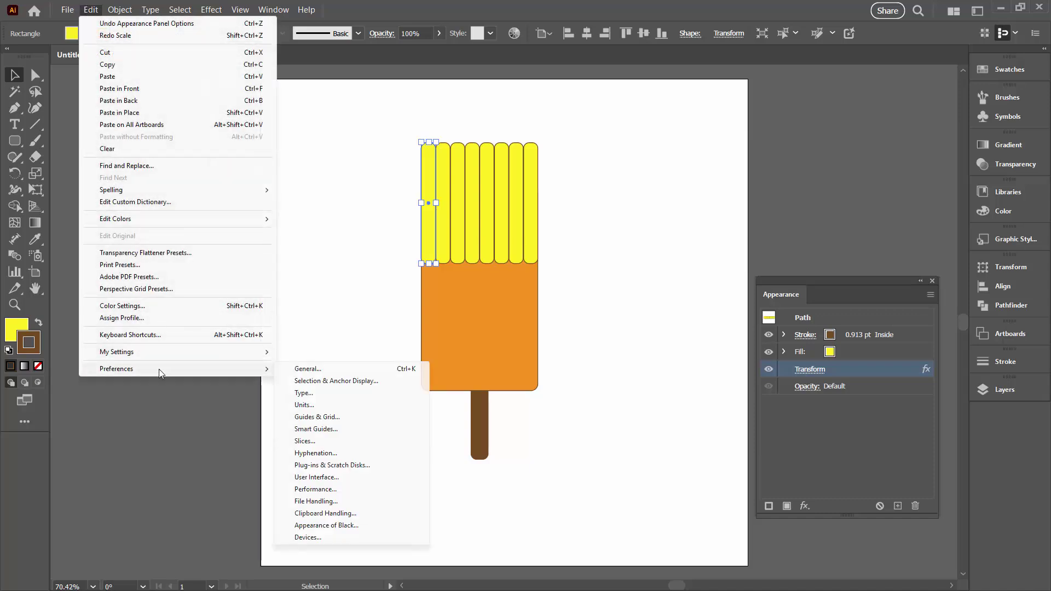
{"action": "left_click", "coordinate": [320, 370]}
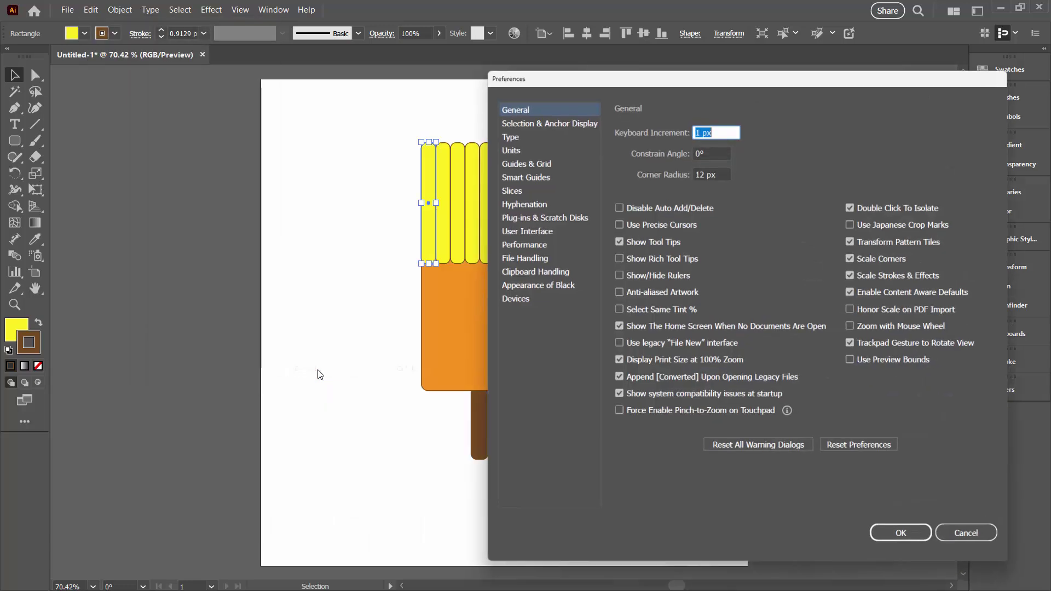
{"action": "left_click", "coordinate": [852, 276]}
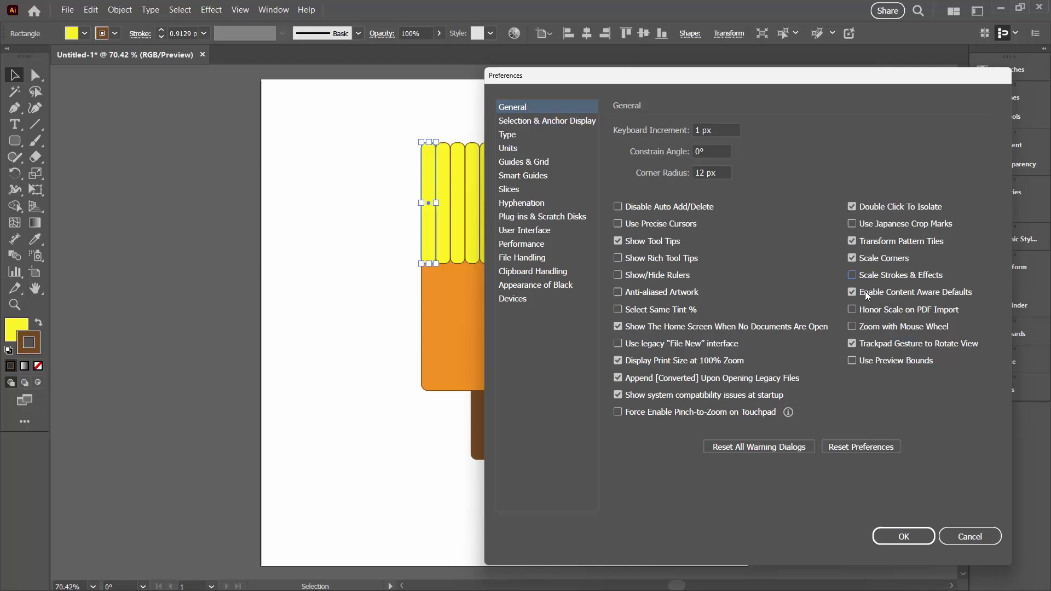
Apply the preference, then stretch the yellow strips down to about 377 px over the orange base
{"action": "left_click", "coordinate": [905, 536]}
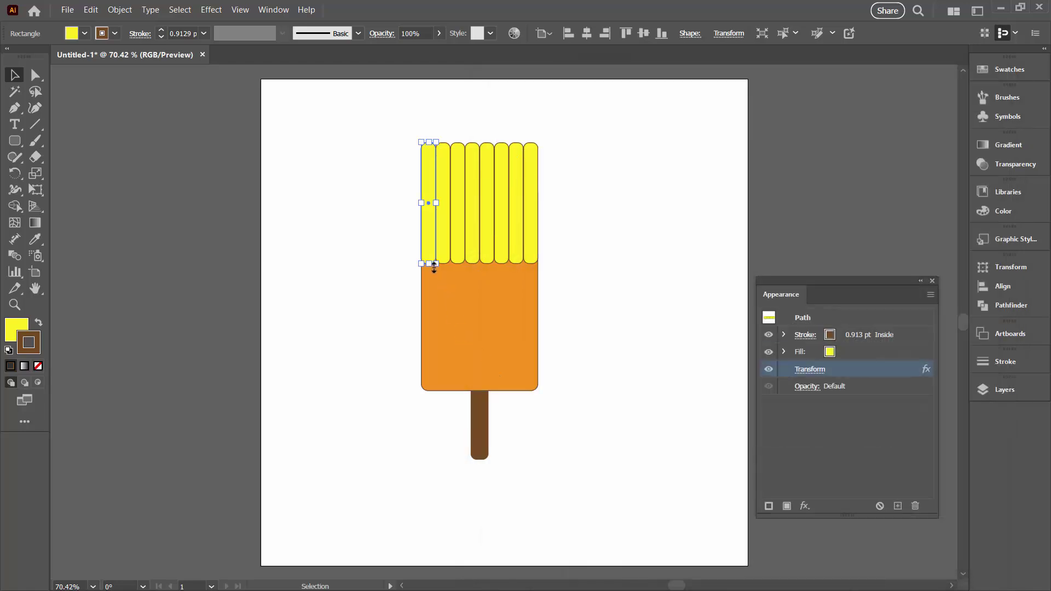
{"action": "left_click_drag", "start_coordinate": [429, 263], "coordinate": [421, 322]}
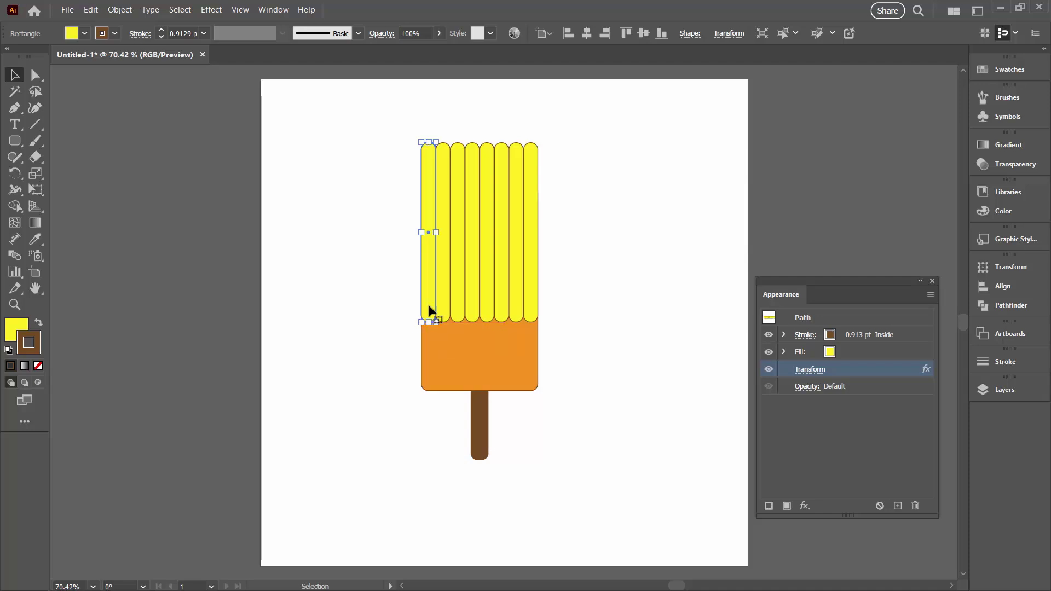
{"action": "left_click", "coordinate": [582, 310]}
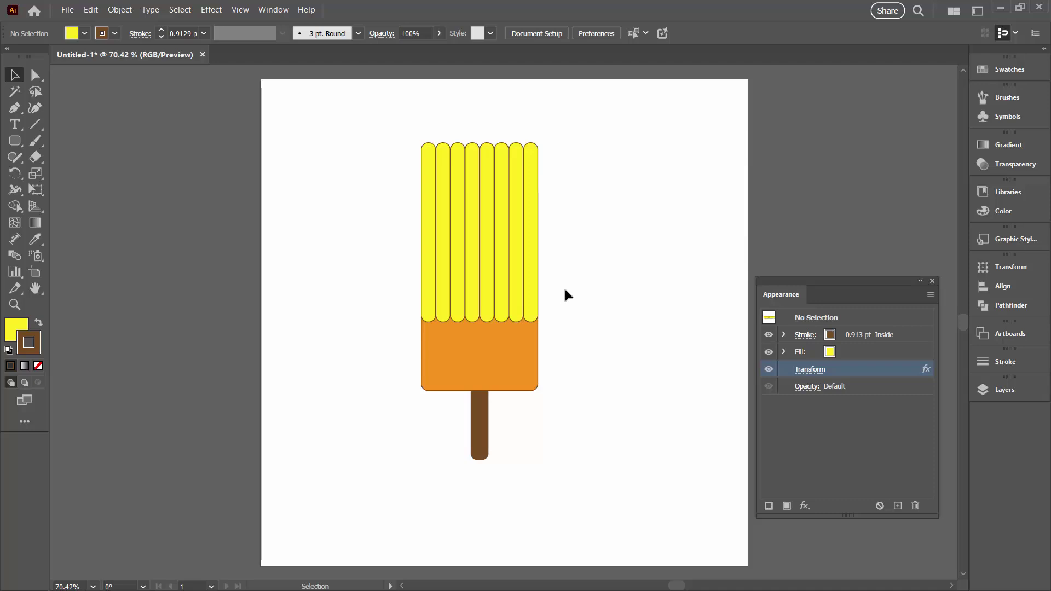
Re-check Scale Strokes & Effects in General preferences and select the leftmost yellow strip
{"action": "left_click", "coordinate": [90, 9]}
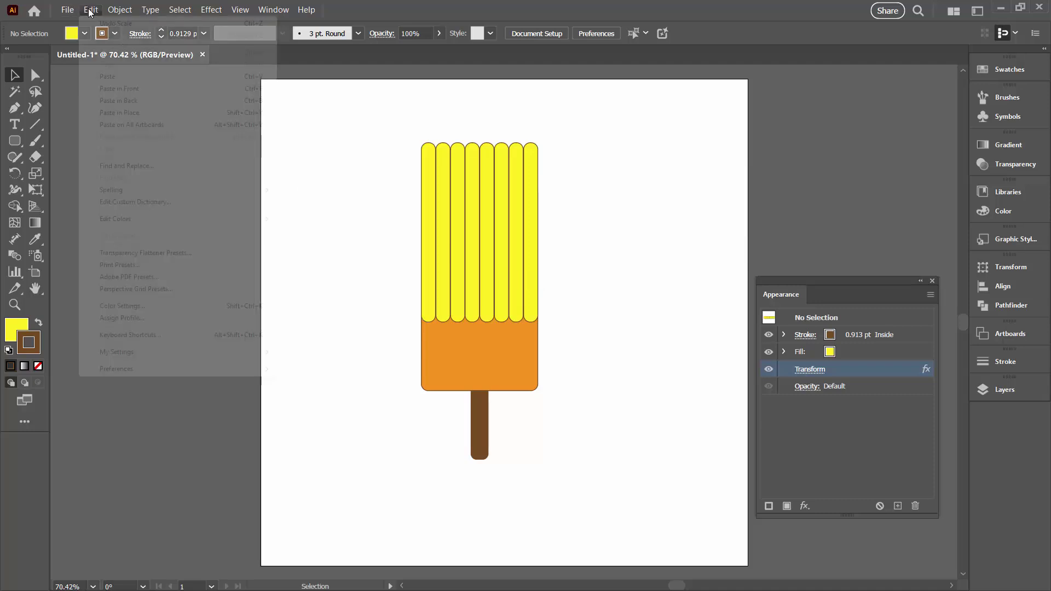
{"action": "mouse_move", "coordinate": [132, 376]}
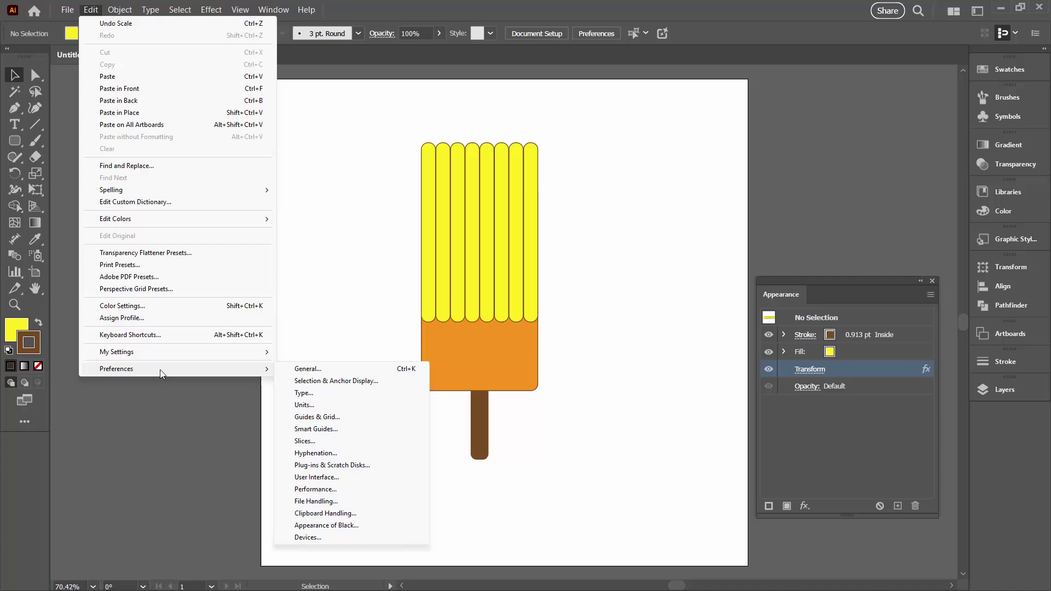
{"action": "left_click", "coordinate": [309, 368]}
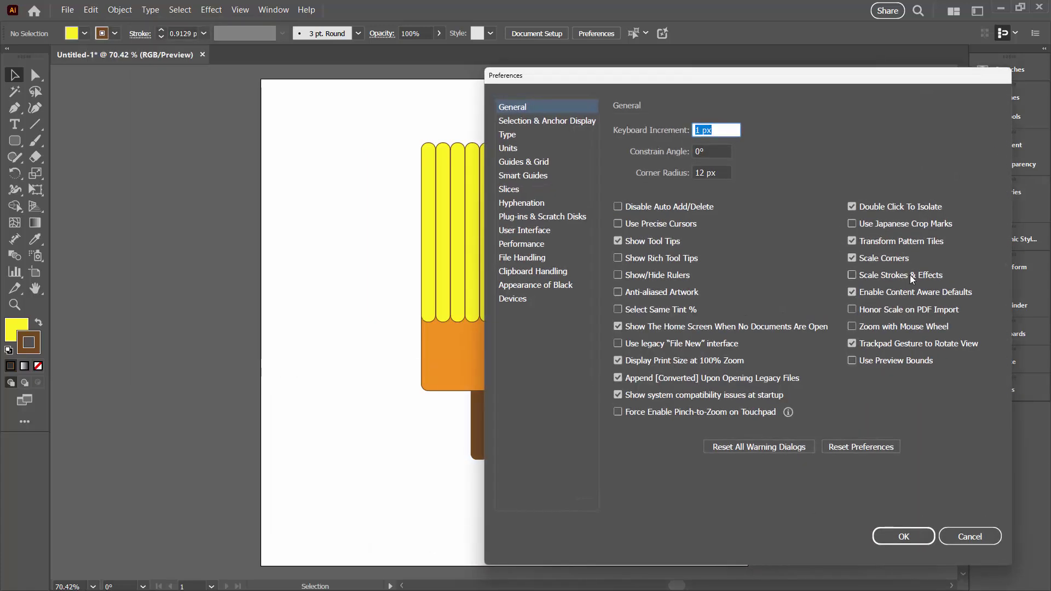
{"action": "left_click", "coordinate": [849, 274]}
{"action": "left_click", "coordinate": [904, 537]}
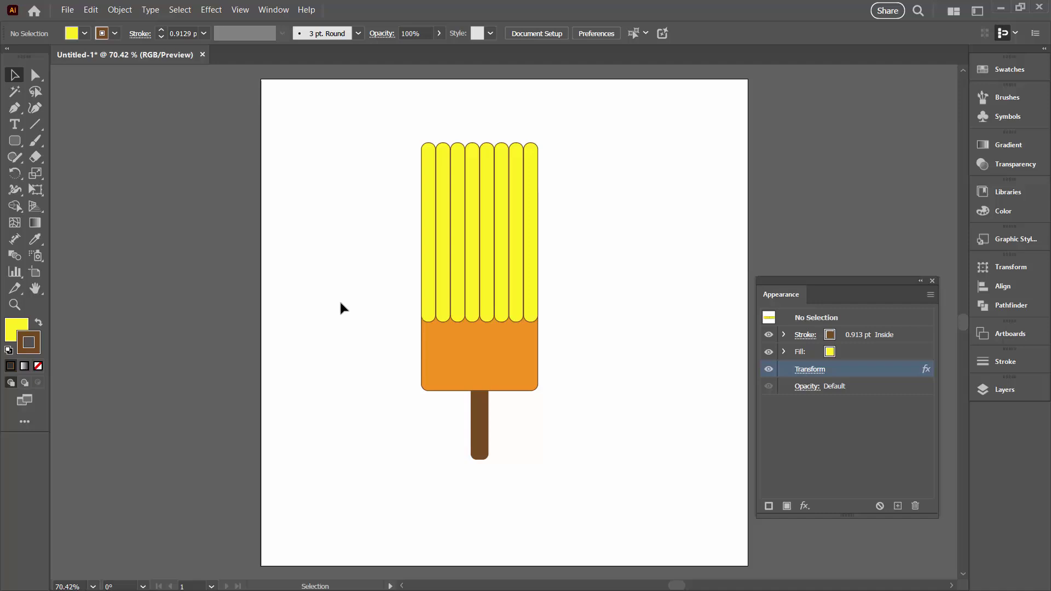
{"action": "left_click", "coordinate": [425, 290]}
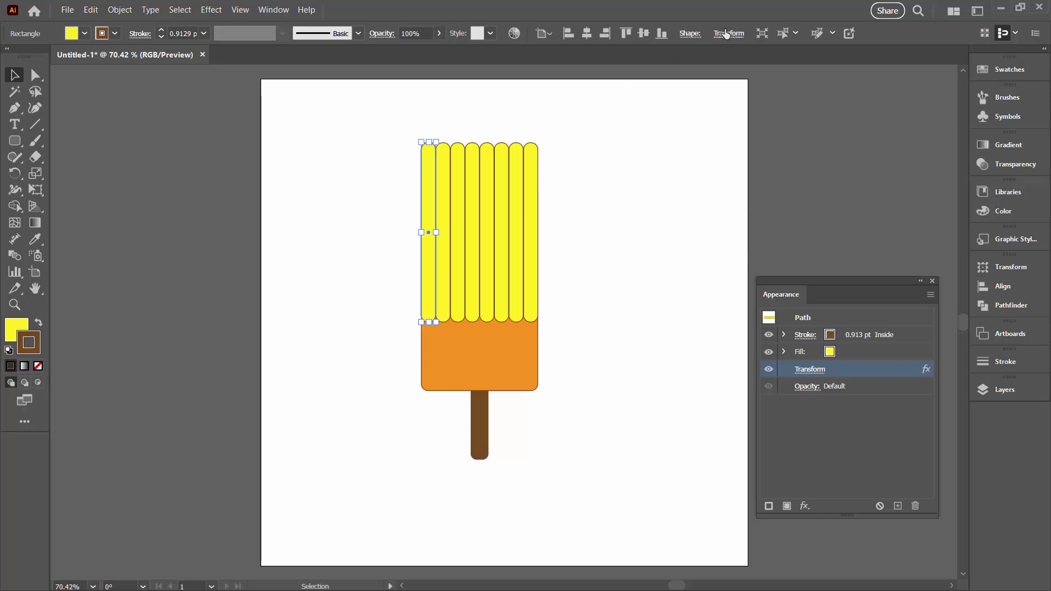
Open the Transform panel from the Window menu and float it, showing the 30 × 369 px strip
{"action": "left_click", "coordinate": [274, 12]}
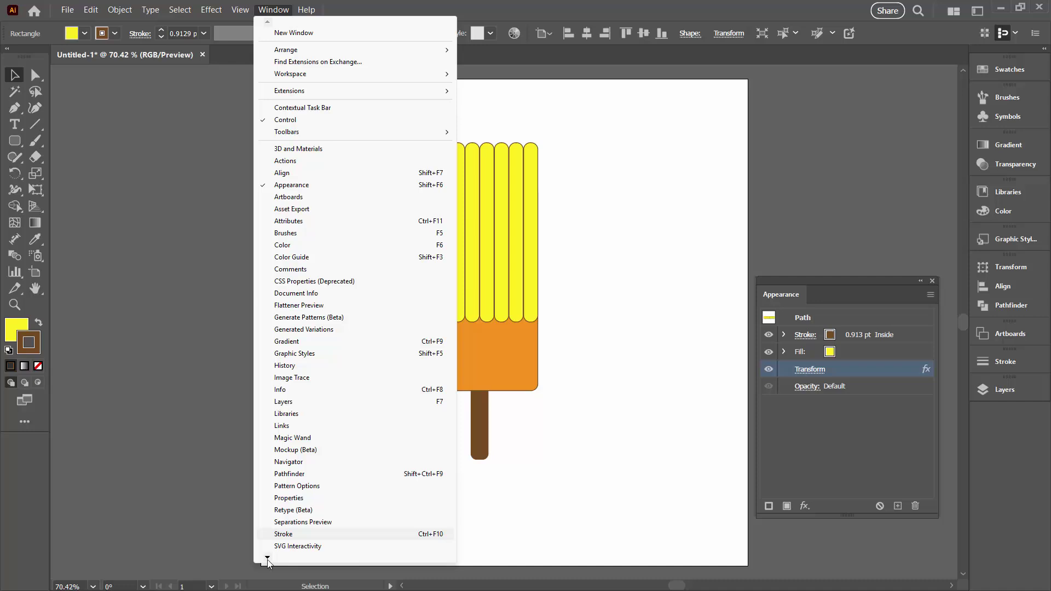
{"action": "mouse_move", "coordinate": [268, 561]}
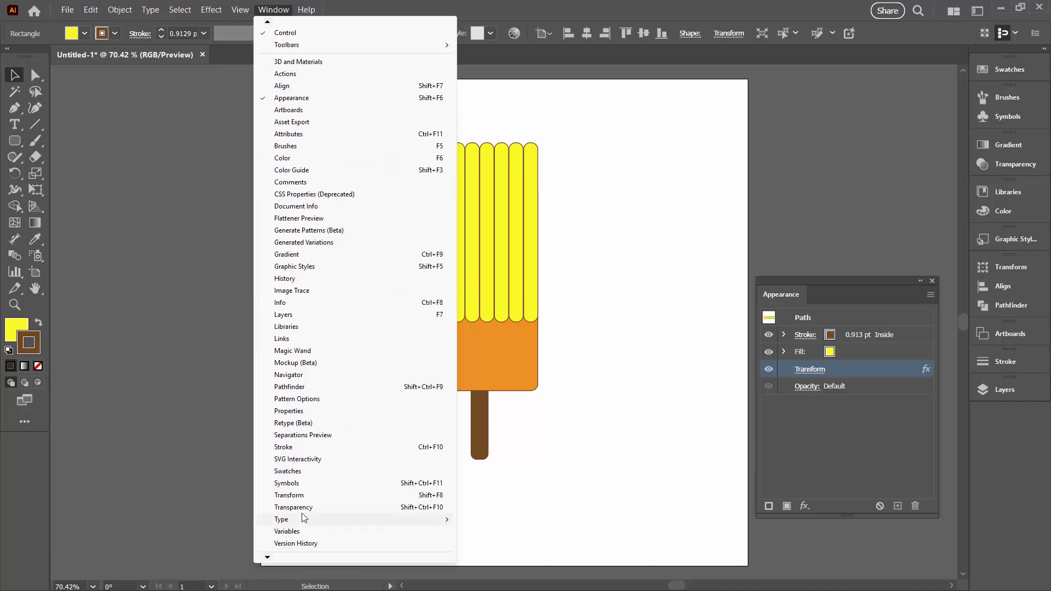
{"action": "left_click", "coordinate": [305, 495]}
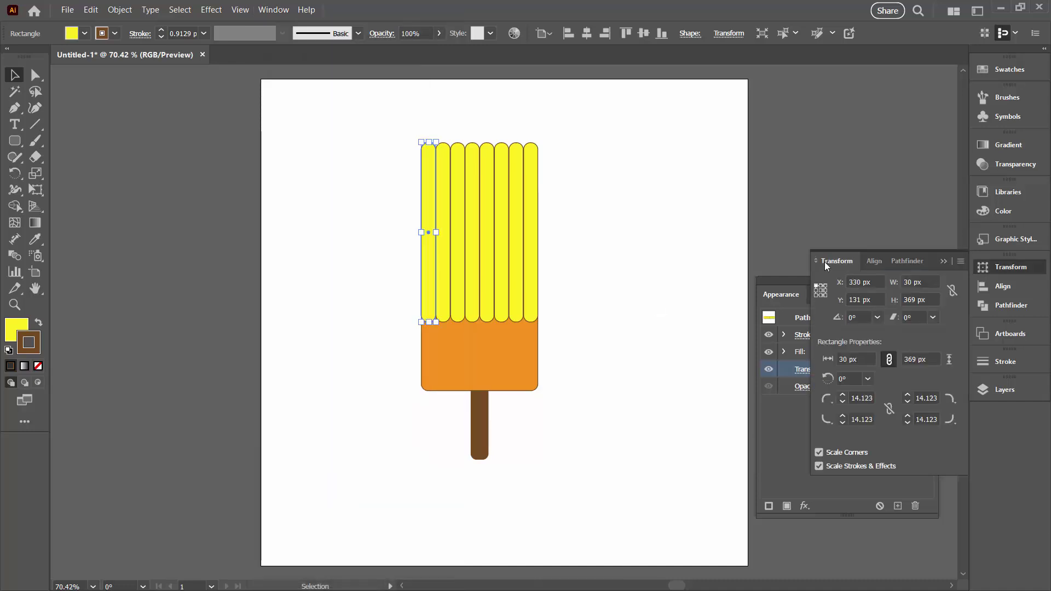
{"action": "left_click_drag", "start_coordinate": [827, 265], "coordinate": [635, 123]}
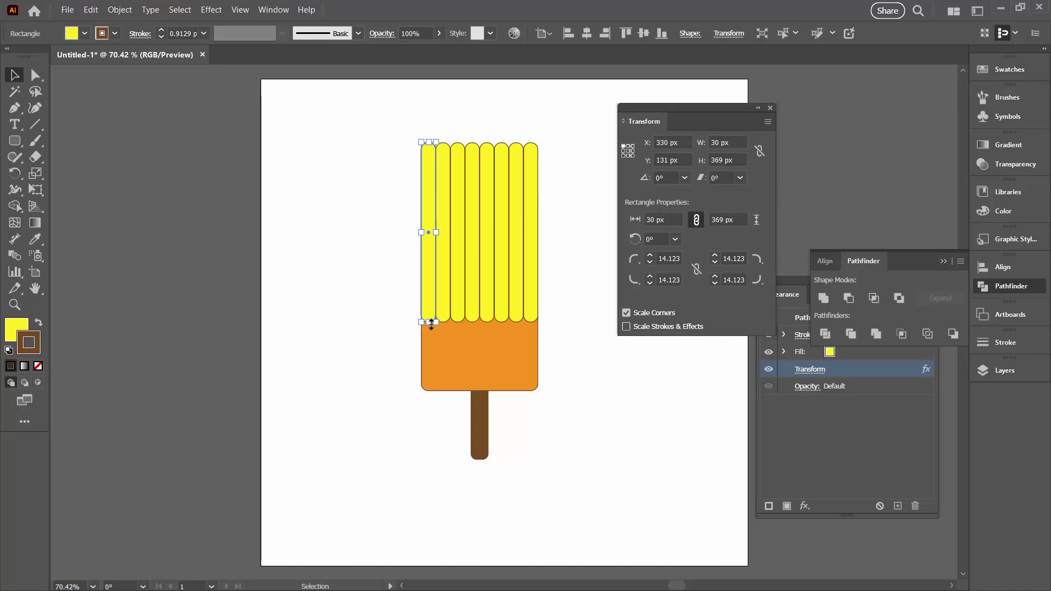
Shorten the strips to 256 px, leave Scale Strokes & Effects unchecked, and hide the panel's options
{"action": "mouse_move", "coordinate": [431, 322]}
{"action": "left_mouse_down"}
{"action": "mouse_move", "coordinate": [429, 219]}
{"action": "mouse_move", "coordinate": [437, 343]}
{"action": "mouse_move", "coordinate": [432, 328]}
{"action": "left_mouse_up"}
{"action": "left_click", "coordinate": [627, 327]}
{"action": "key", "text": "ctrl+z"}
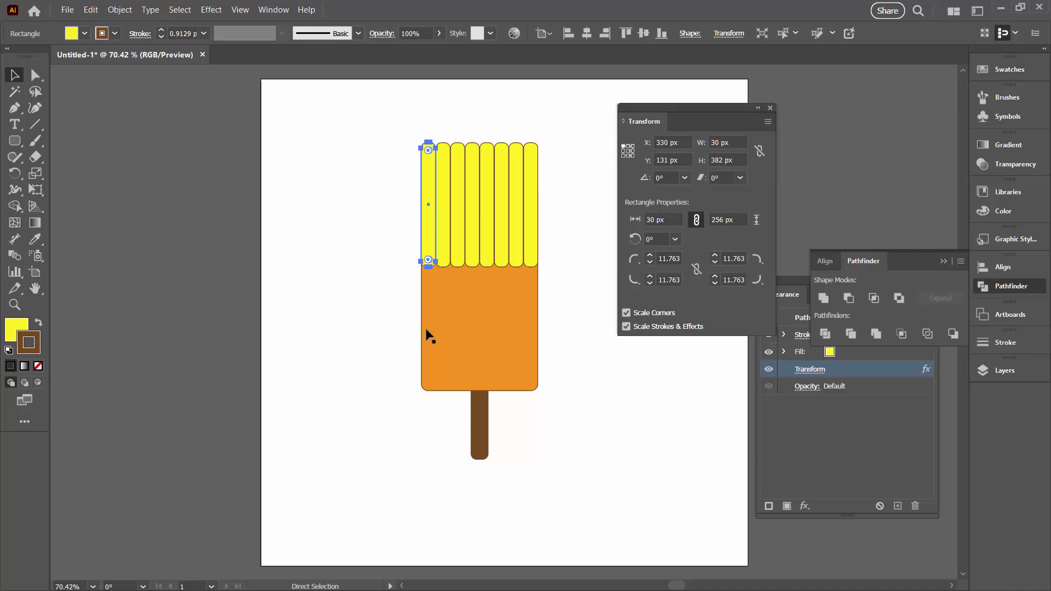
{"action": "left_click", "coordinate": [626, 327]}
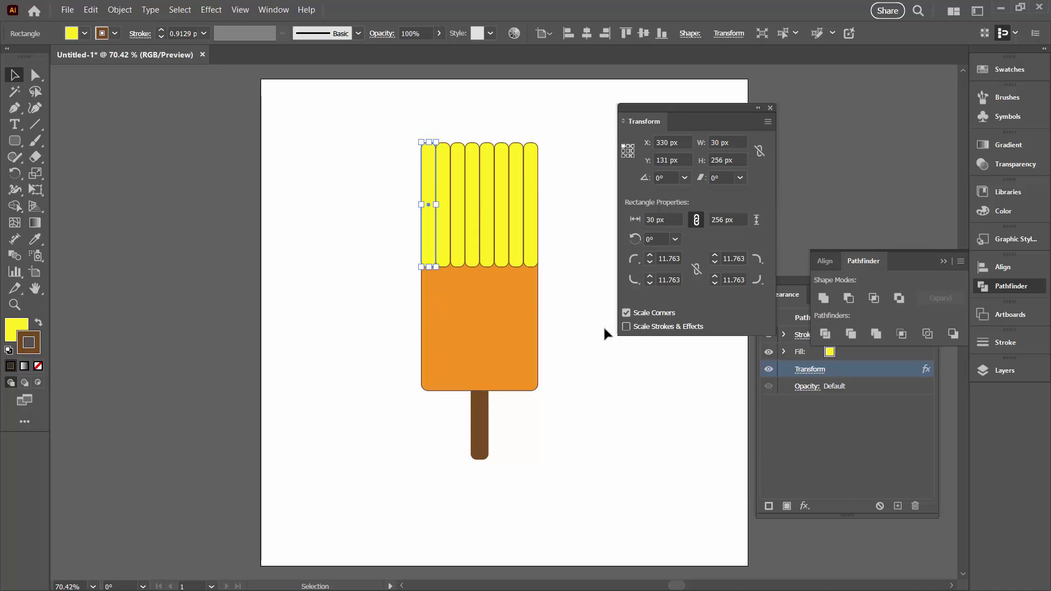
{"action": "left_click", "coordinate": [624, 121]}
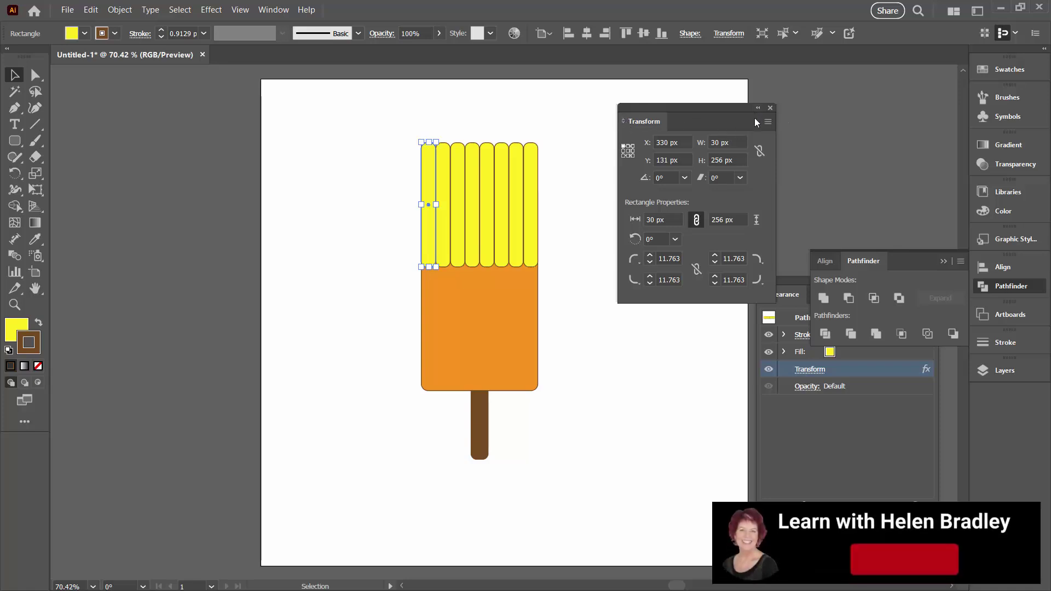
Show the Transform panel options again, leaving Scale Corners checked and Scale Strokes & Effects off
{"action": "left_click", "coordinate": [768, 121]}
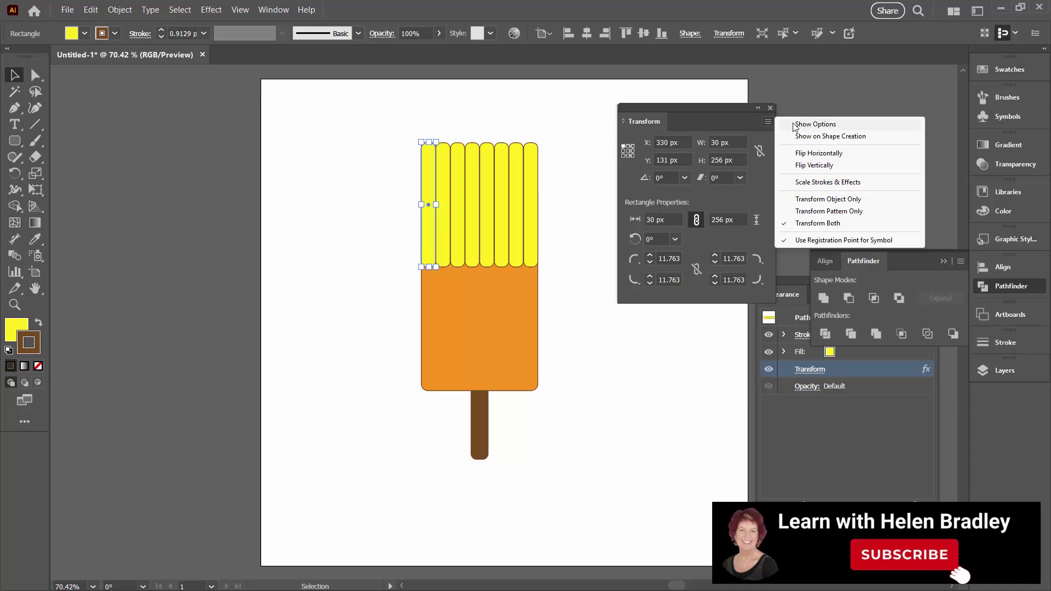
{"action": "left_click", "coordinate": [794, 125]}
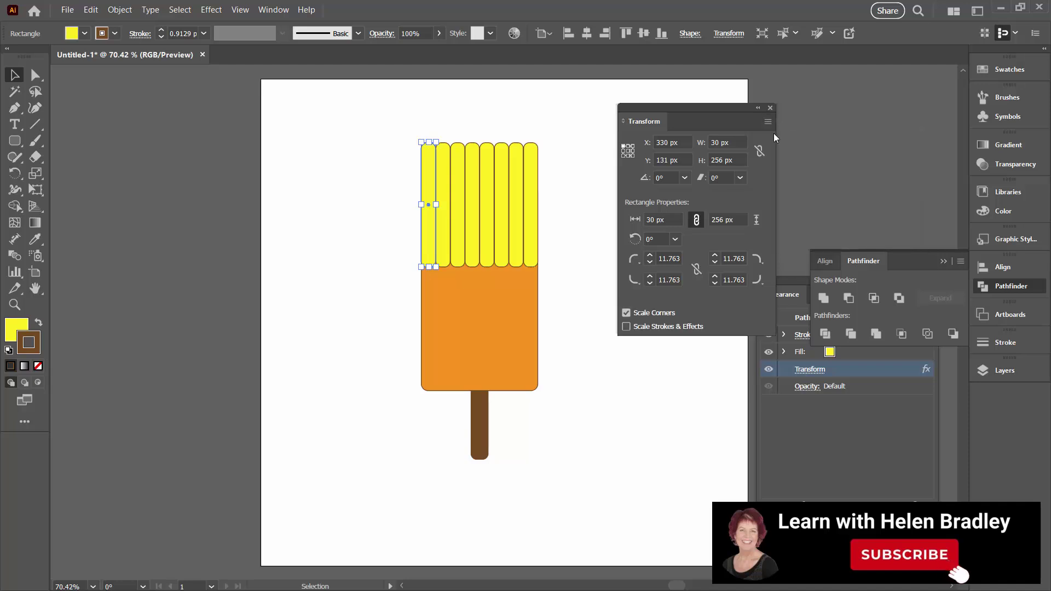
{"action": "left_click", "coordinate": [626, 327]}
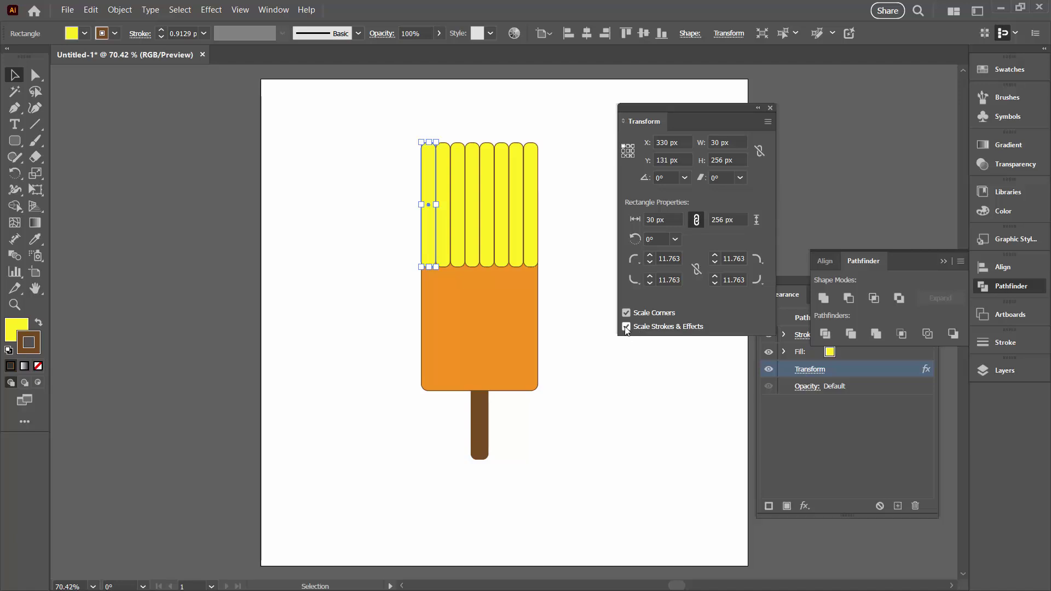
{"action": "left_click", "coordinate": [626, 327]}
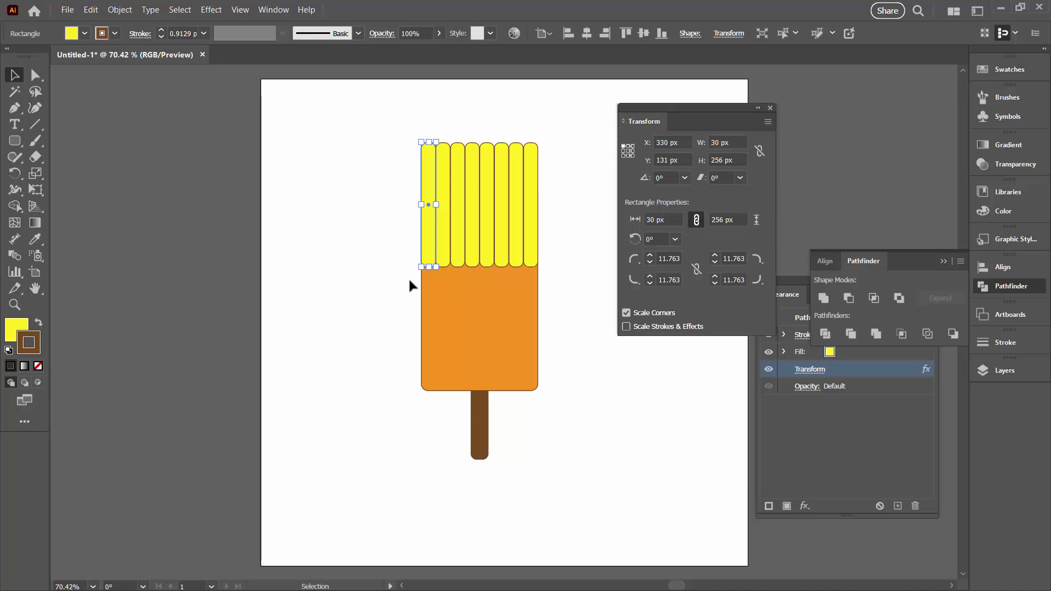